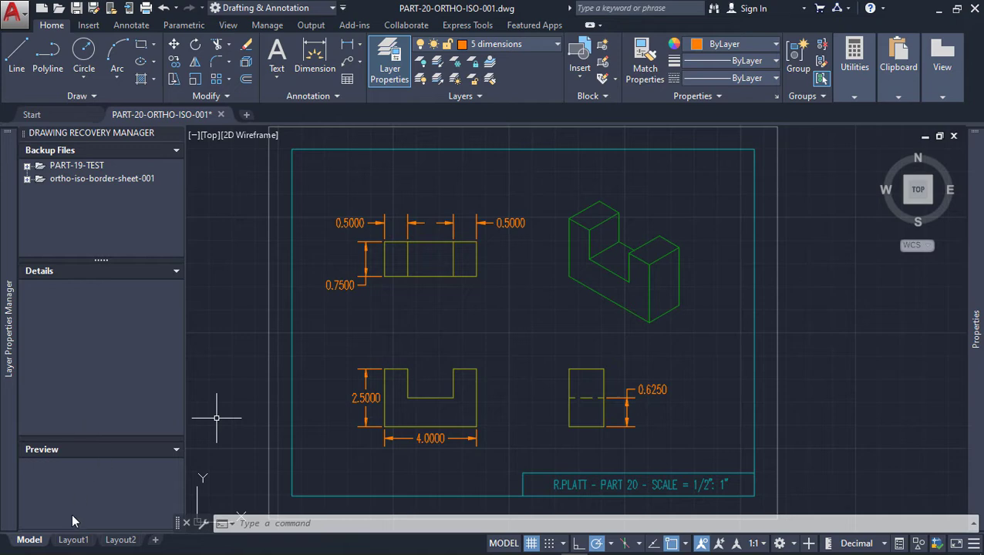
mouse_move(14, 529)
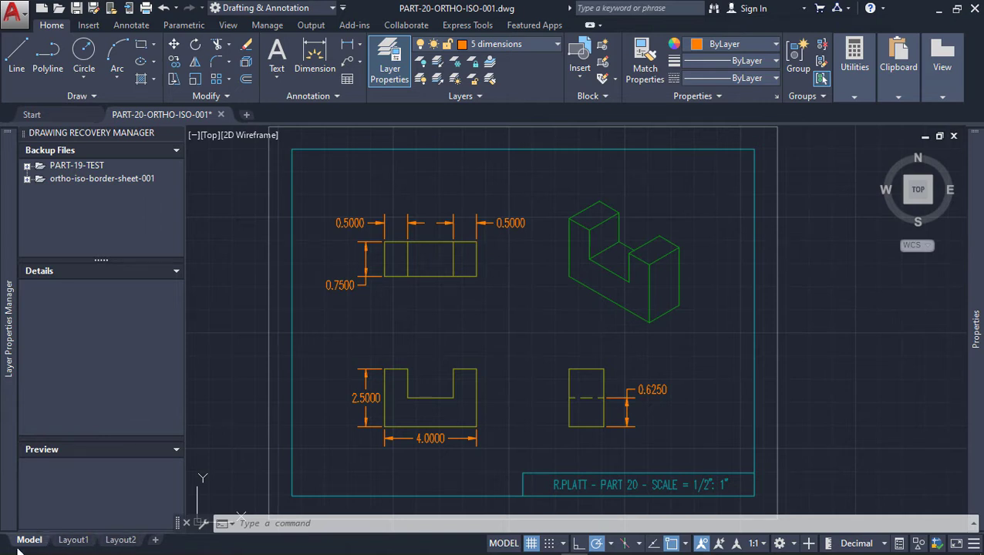
click(74, 541)
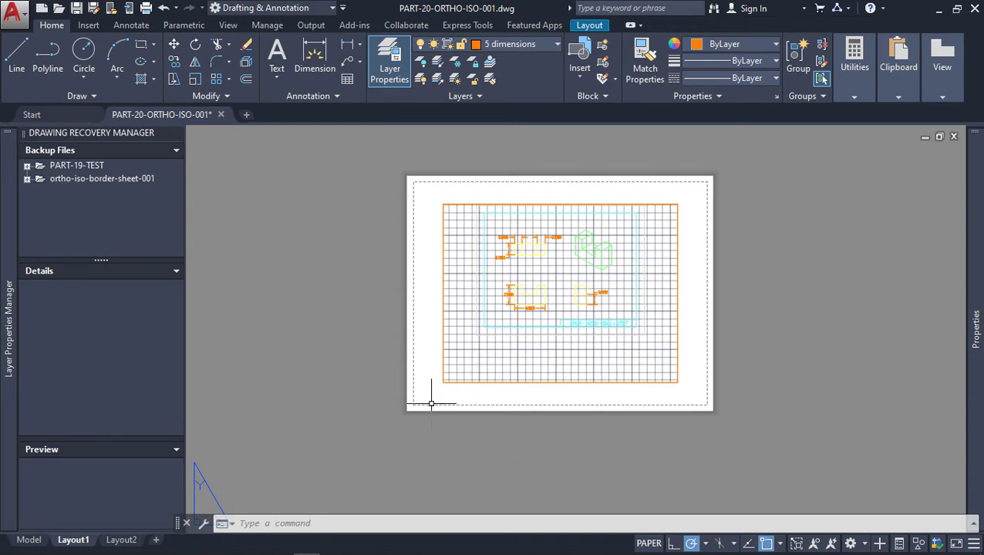
click(29, 540)
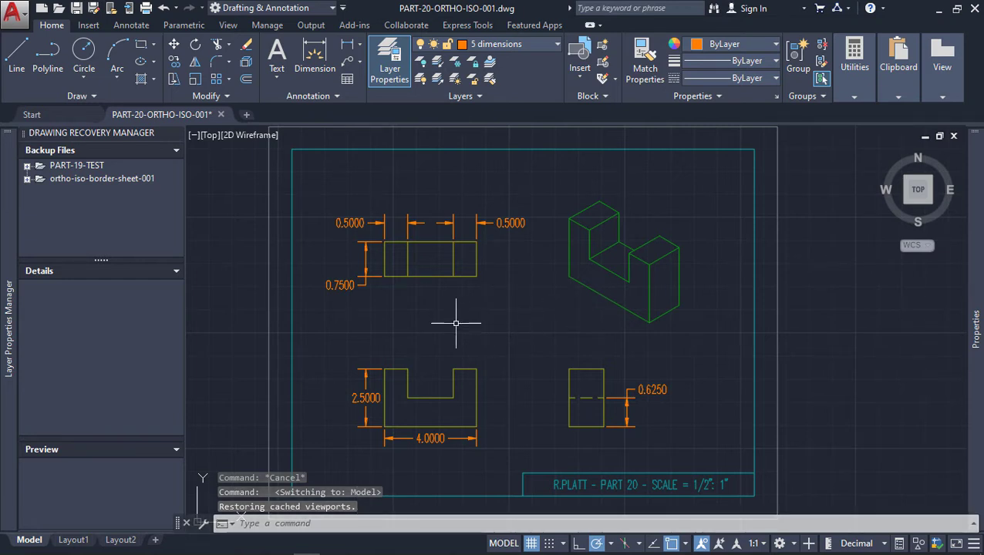
In Layout1, stretch the viewport's lower-left corner out to the lower-left corner of the paper
click(70, 542)
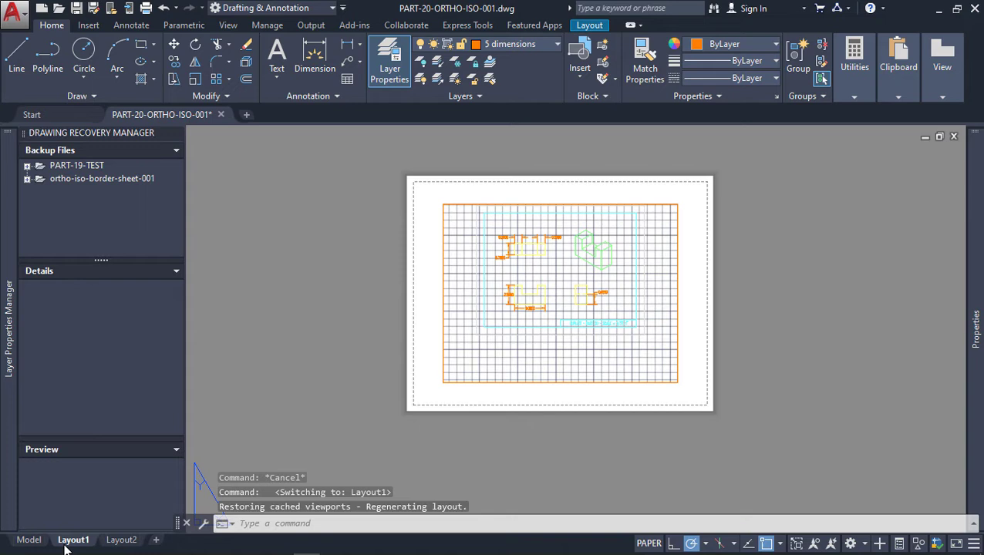
click(445, 382)
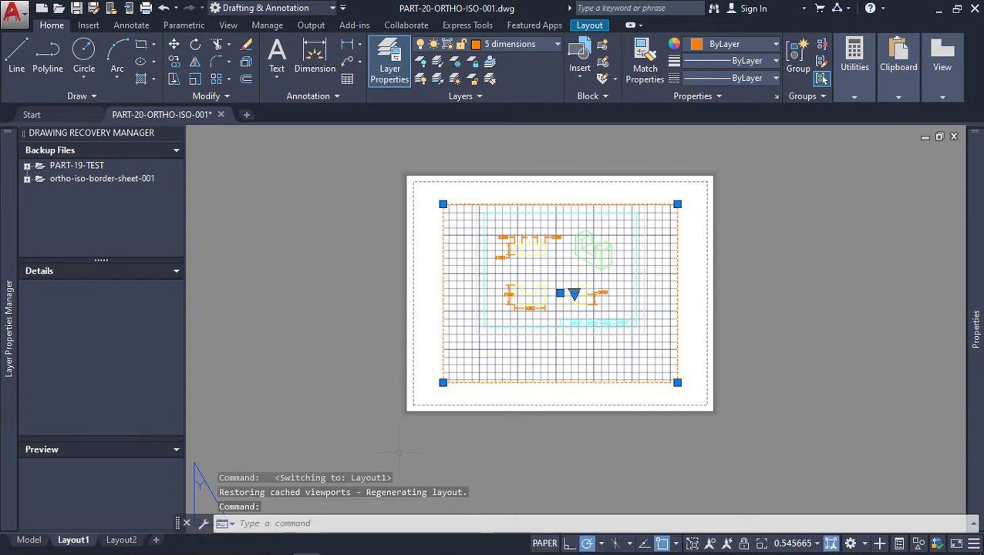
click(443, 382)
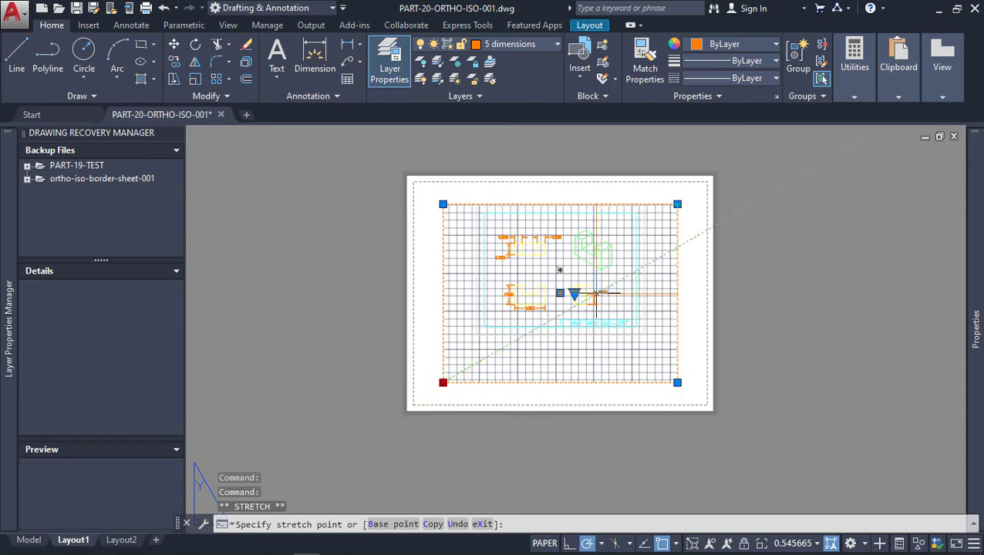
click(409, 411)
click(409, 410)
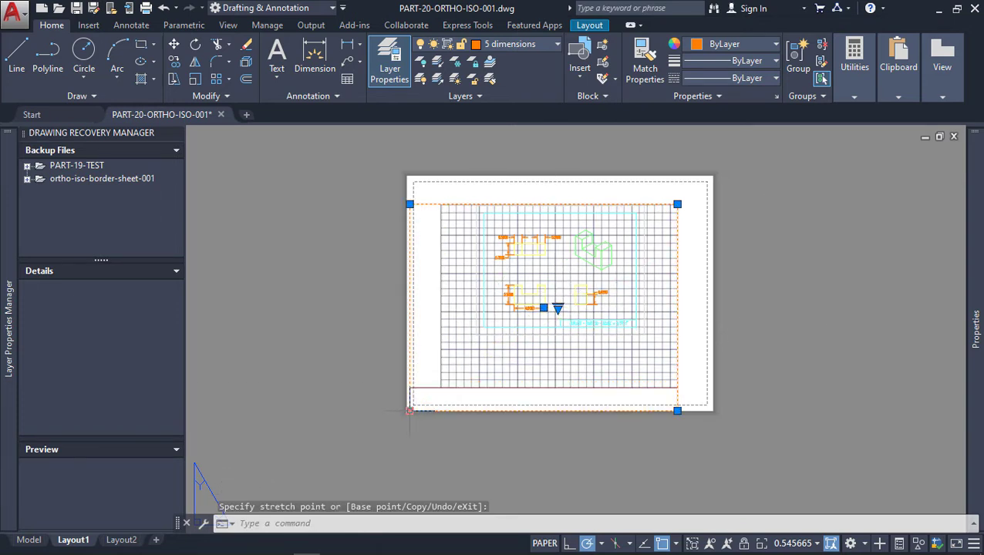
scroll(409, 410, up, 5)
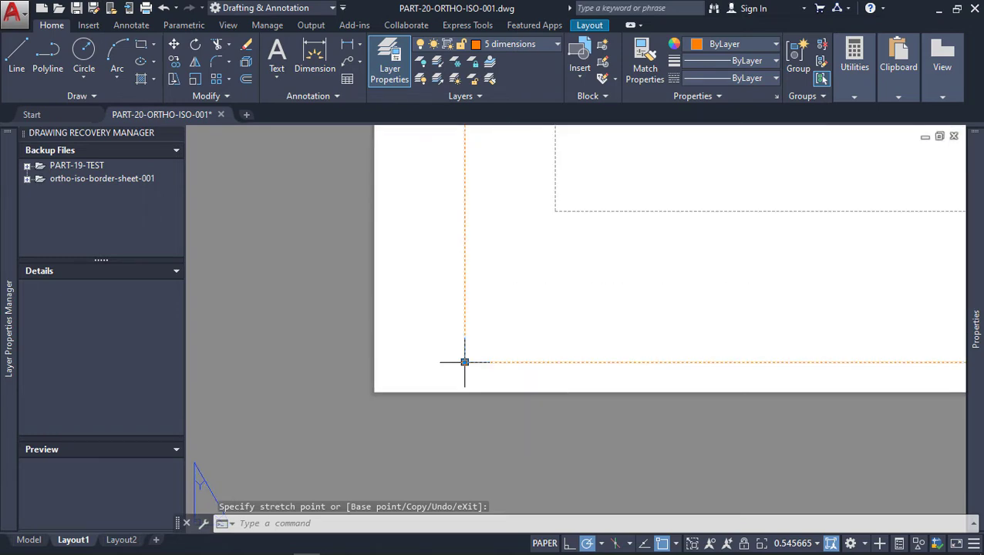
click(378, 388)
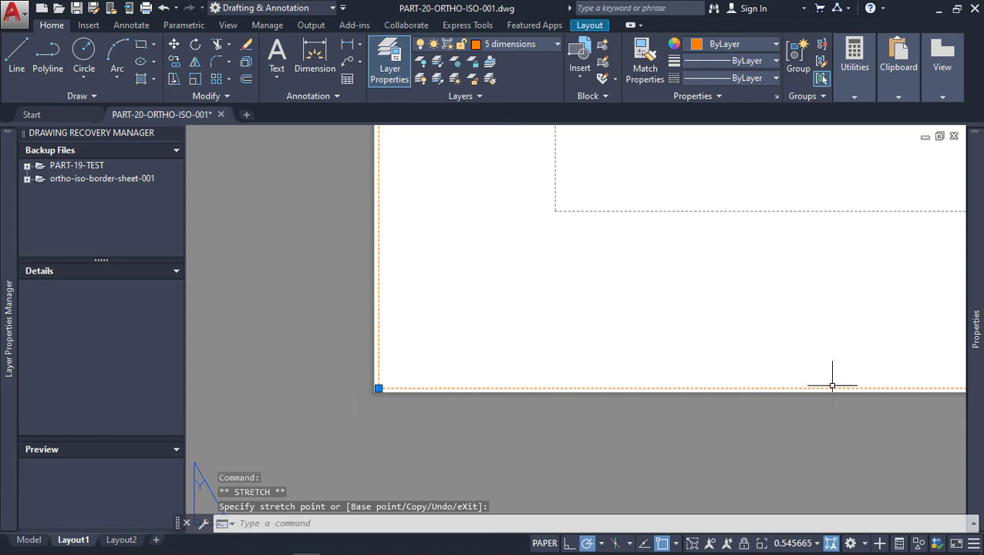
Stretch the viewport's upper-right corner out to the upper-right corner of the paper
scroll(729, 296, down, 5)
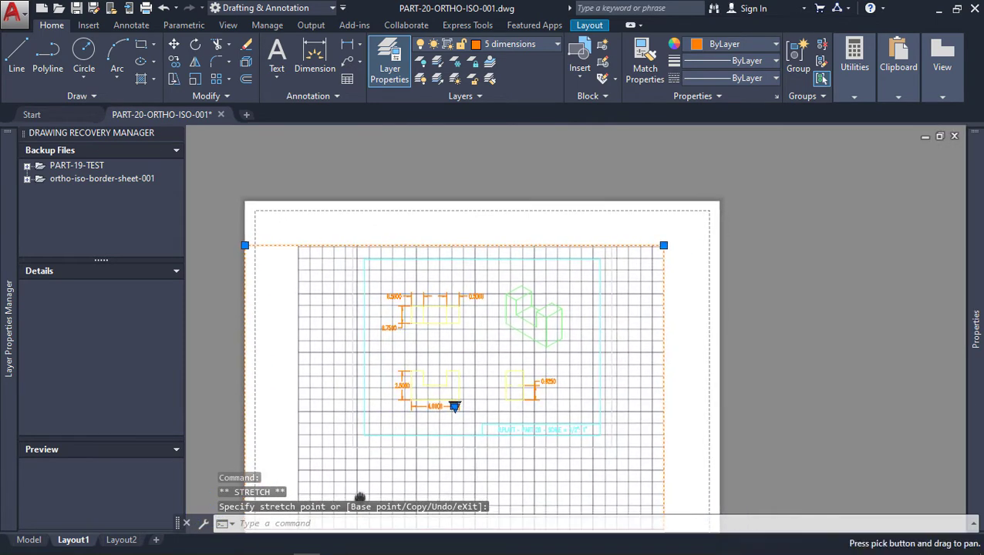
scroll(684, 224, up, 10)
scroll(648, 281, down, 4)
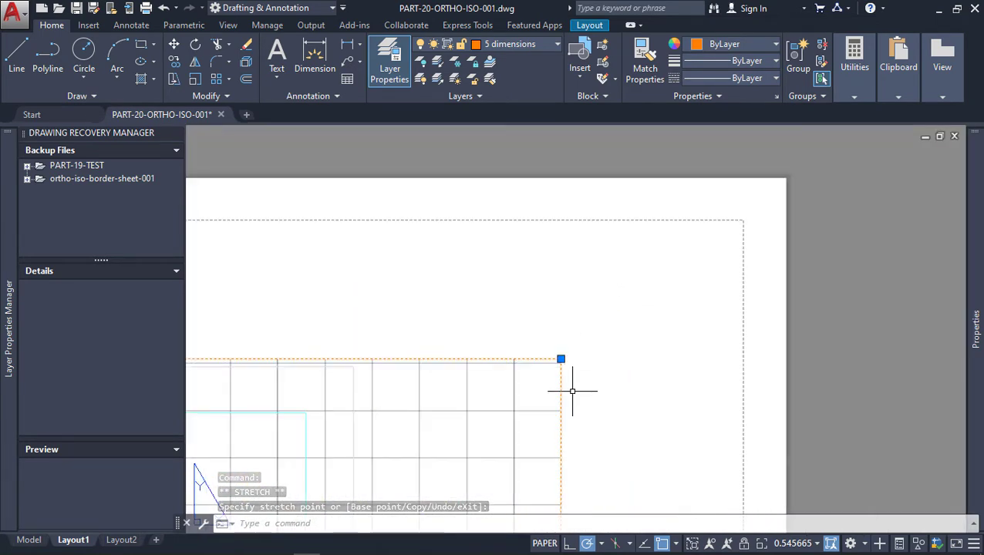
click(561, 359)
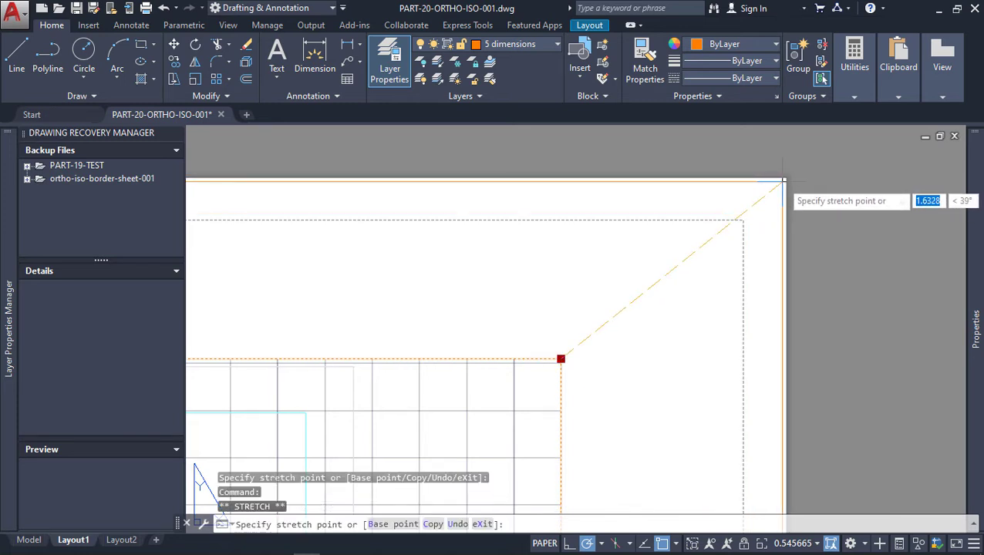
click(783, 182)
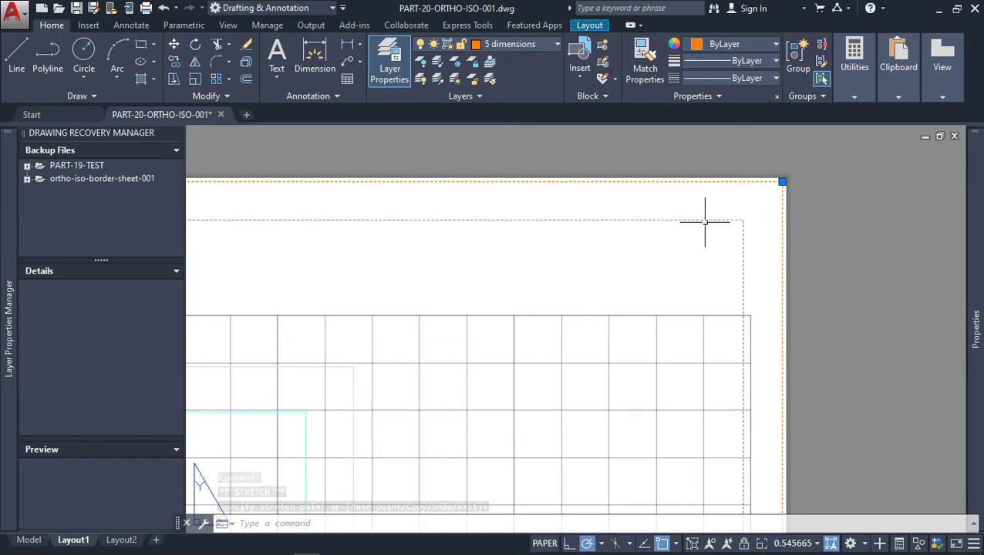
Activate model space inside the enlarged viewport and turn off its grid display
scroll(434, 389, down, 5)
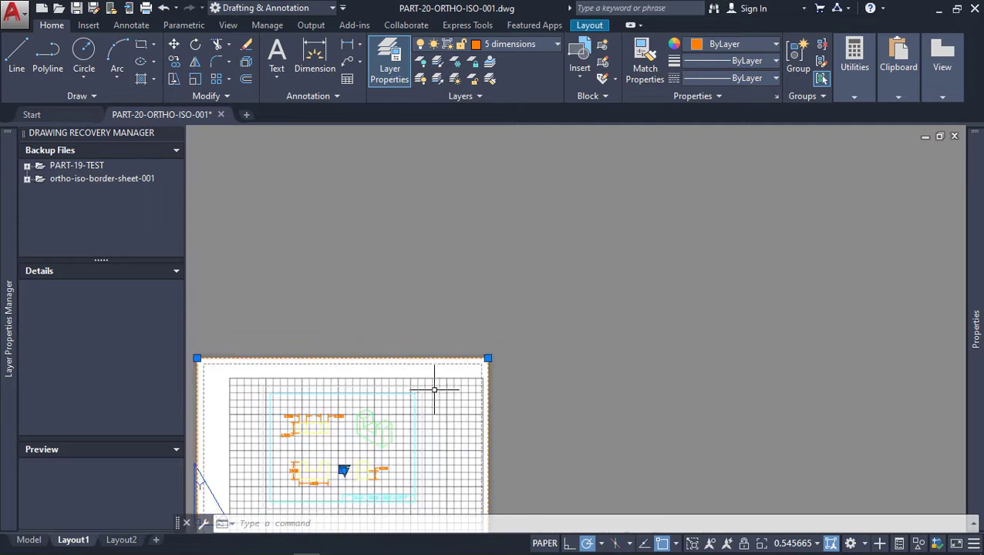
middle_drag(447, 409, 586, 283)
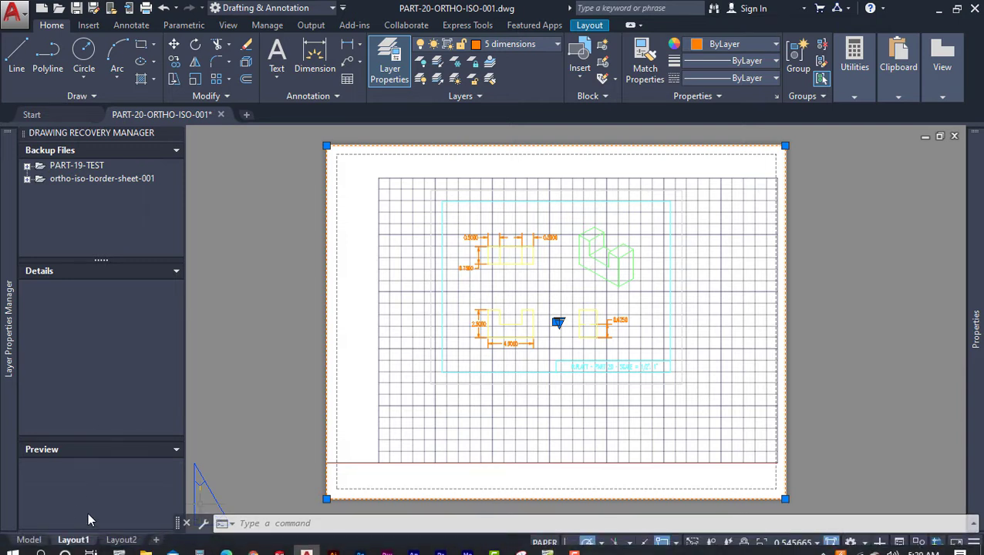
click(544, 543)
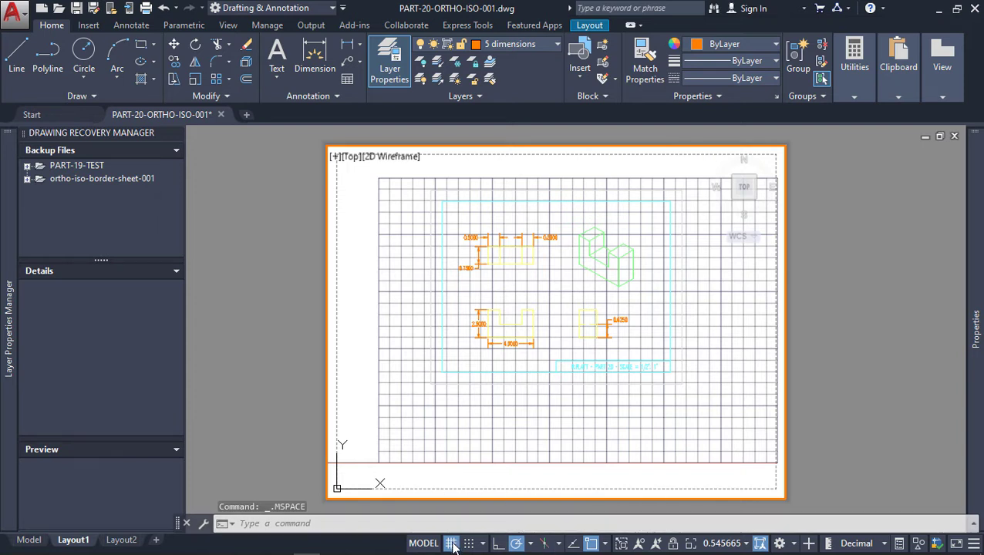
click(452, 544)
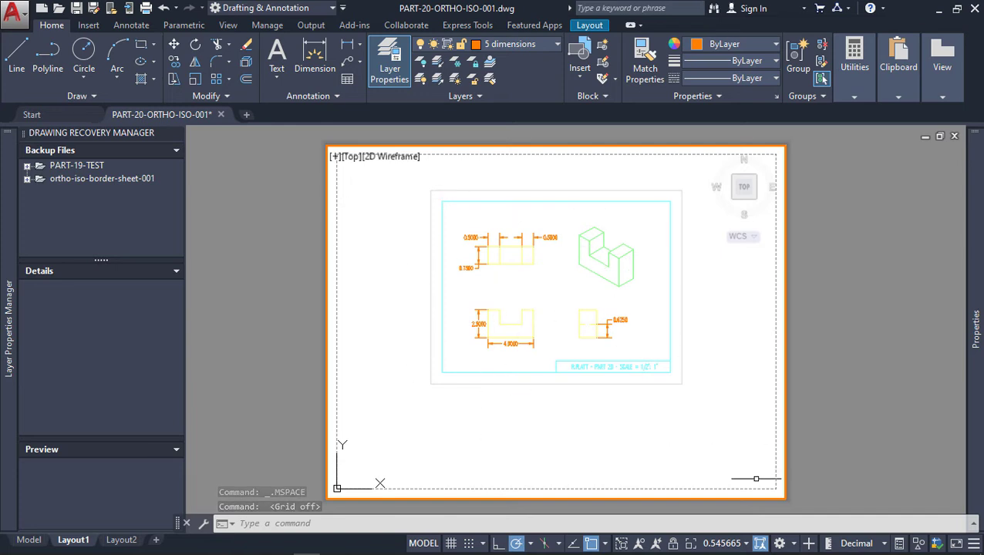
Set the viewport scale to 1:1 and shift the drawing so its whole border fits on the sheet
click(749, 547)
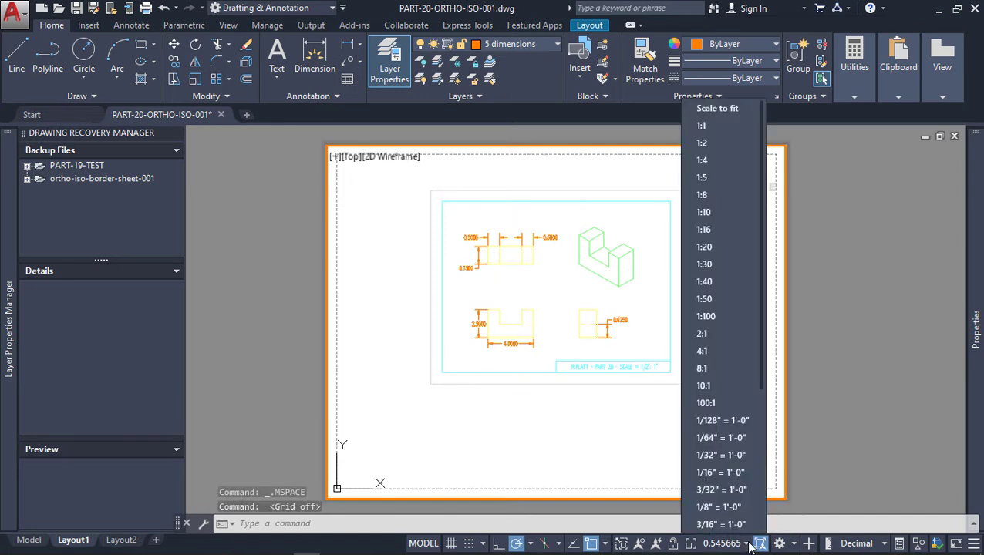
click(725, 130)
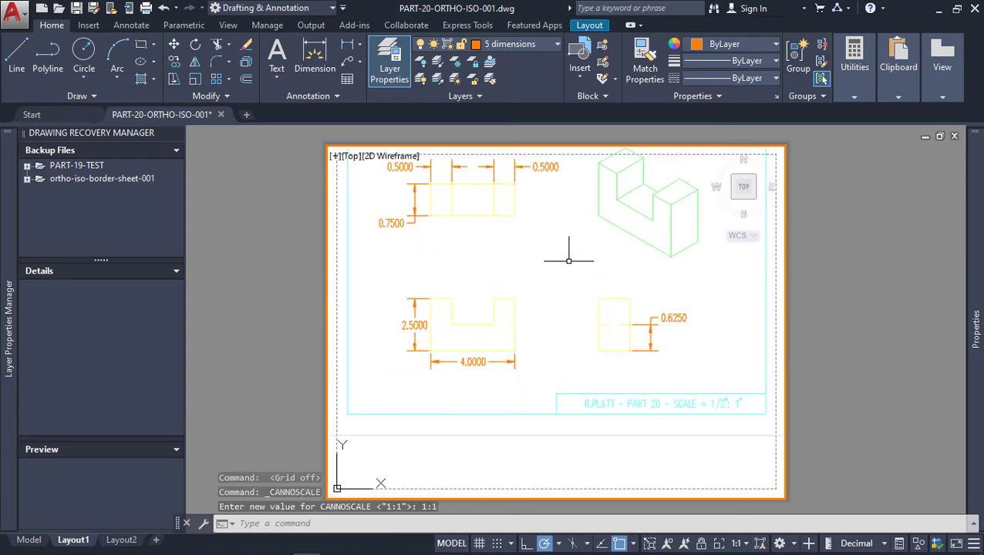
mouse_move(561, 265)
middle_down()
mouse_move(558, 337)
mouse_move(564, 333)
middle_up()
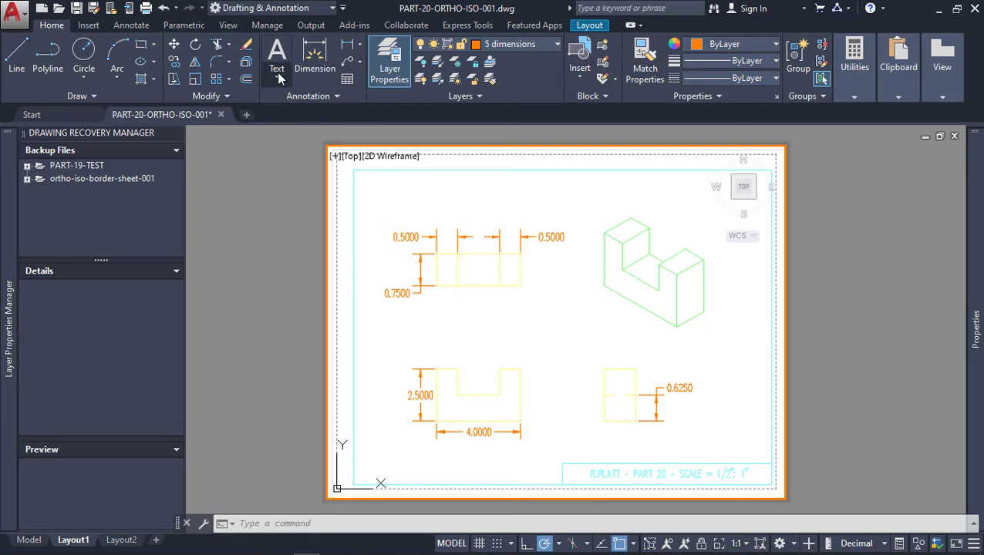
In the layer properties, set the viewport color of border layer 2 to black, index color 250
click(387, 68)
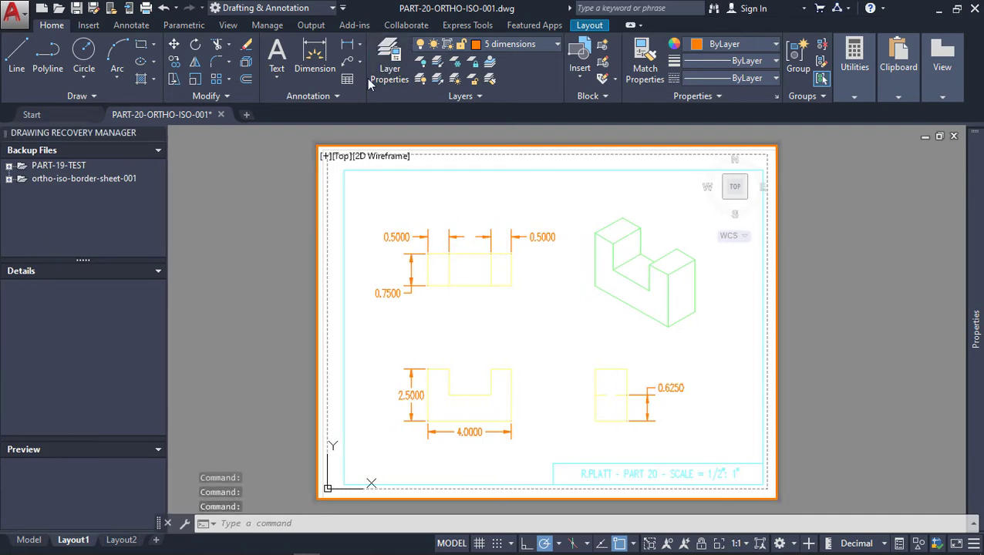
click(389, 69)
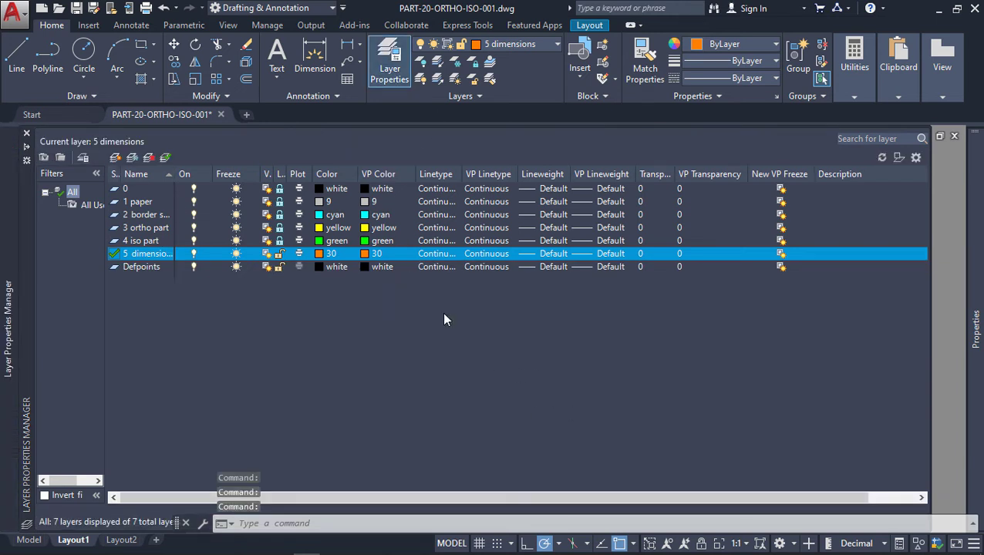
click(436, 355)
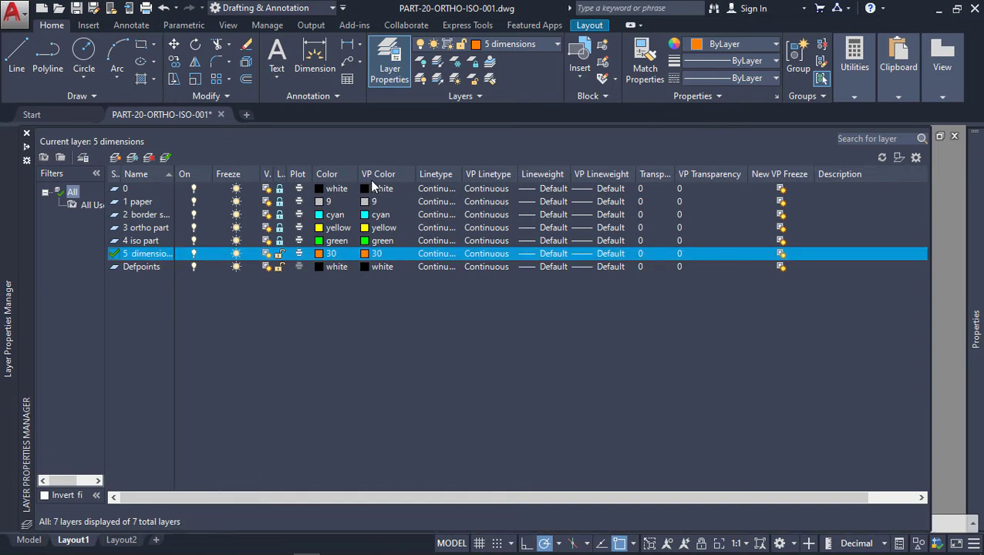
click(368, 218)
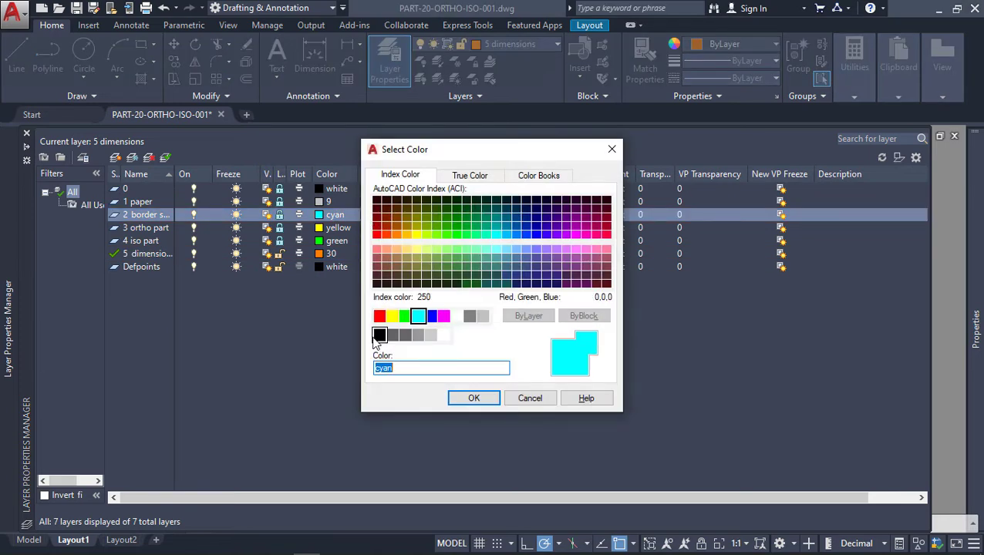
click(379, 336)
click(475, 399)
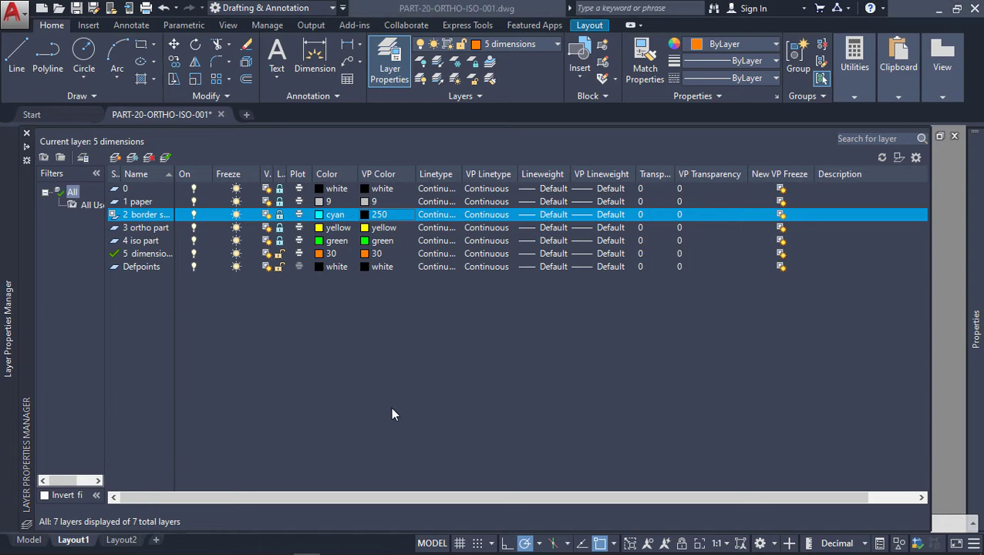
Set the viewport color of layers 3 ortho part and 4 iso part to black, index color 250
click(368, 227)
click(379, 335)
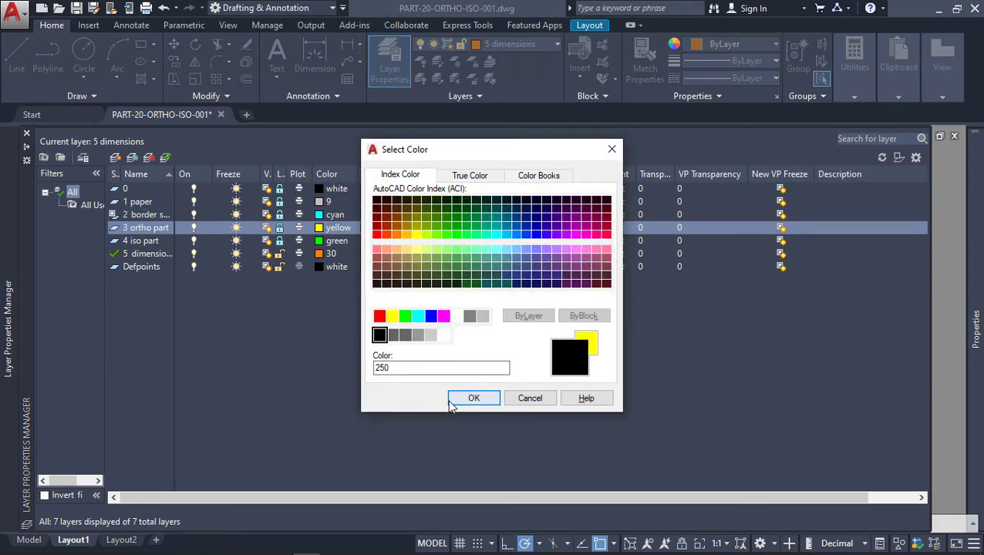
click(472, 398)
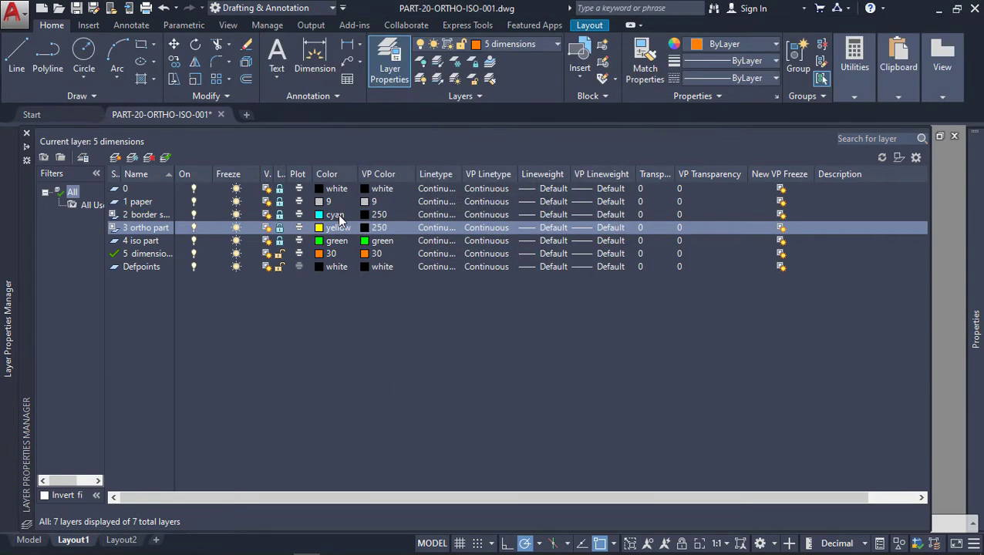
click(368, 244)
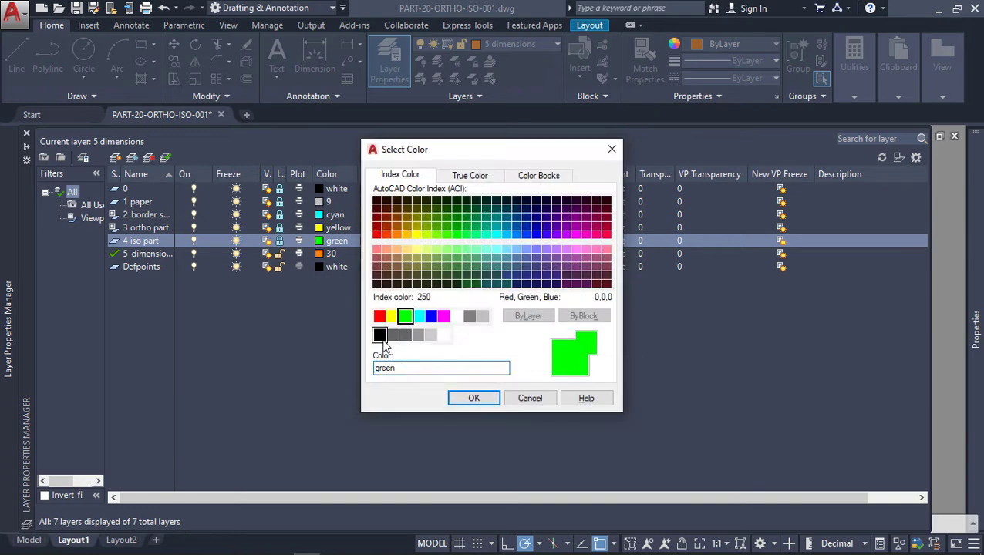
click(380, 336)
click(472, 398)
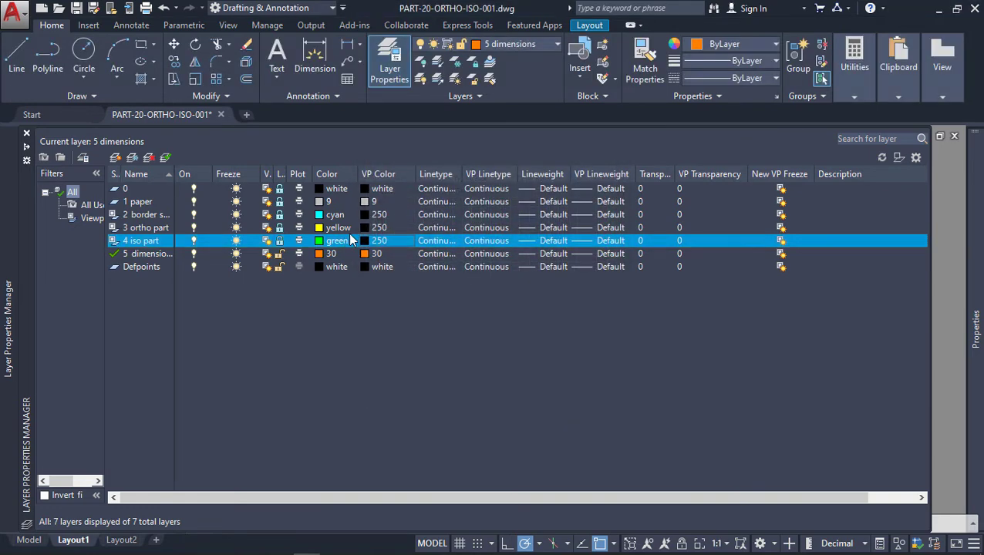
Set the viewport color of layer 5 dimensions to black, index color 250
click(369, 257)
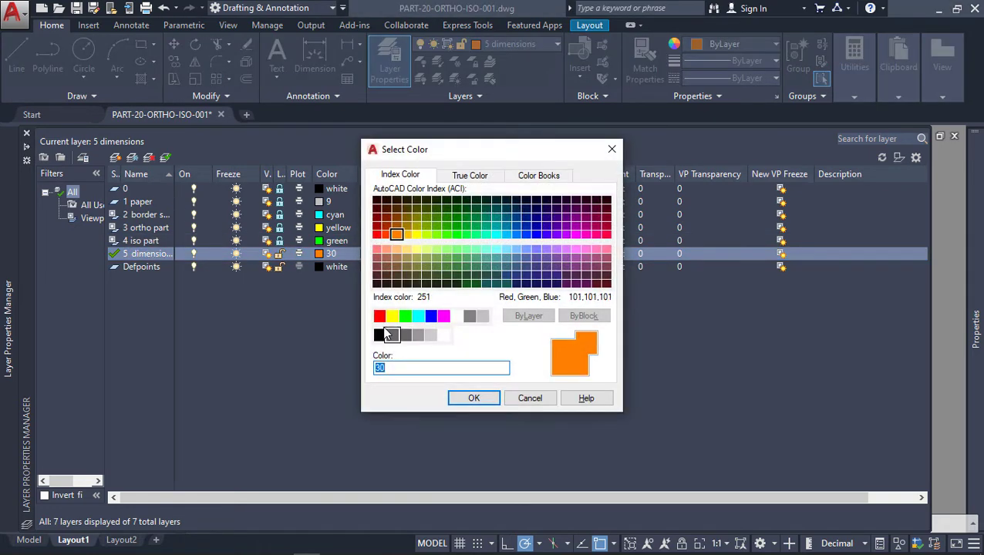
click(379, 336)
click(467, 398)
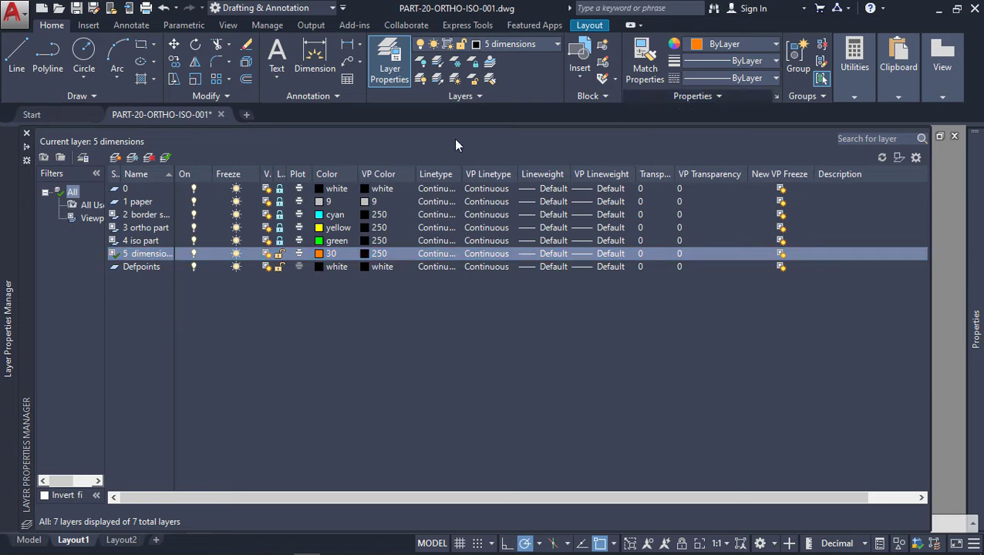
Collapse the Layer Properties Manager to its auto-hidden strip to reveal the whole layout
click(28, 146)
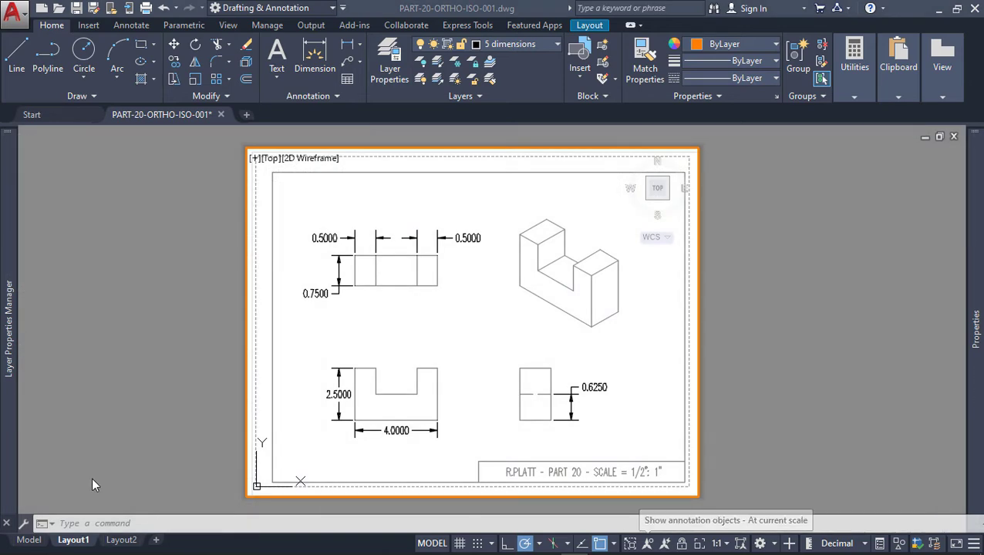
mouse_move(9, 332)
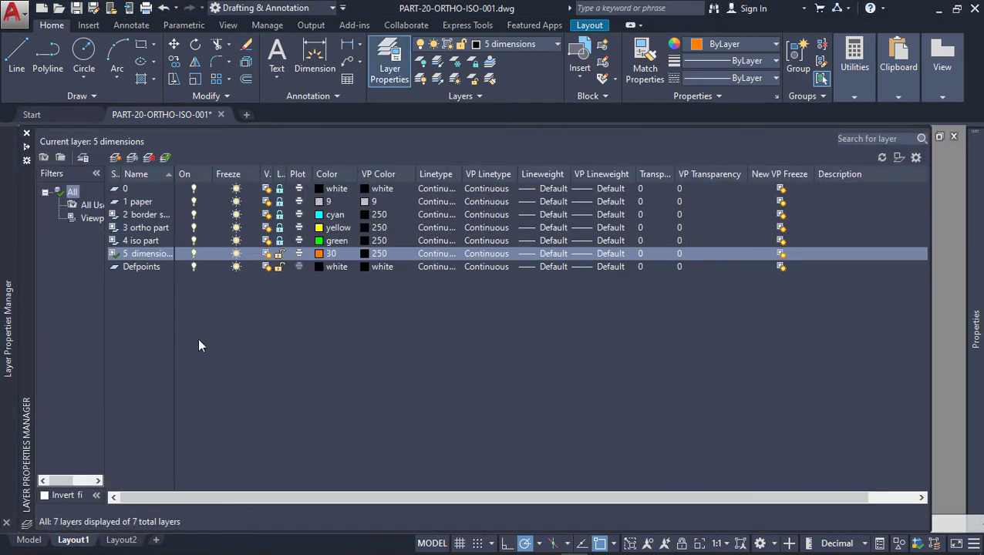
click(27, 150)
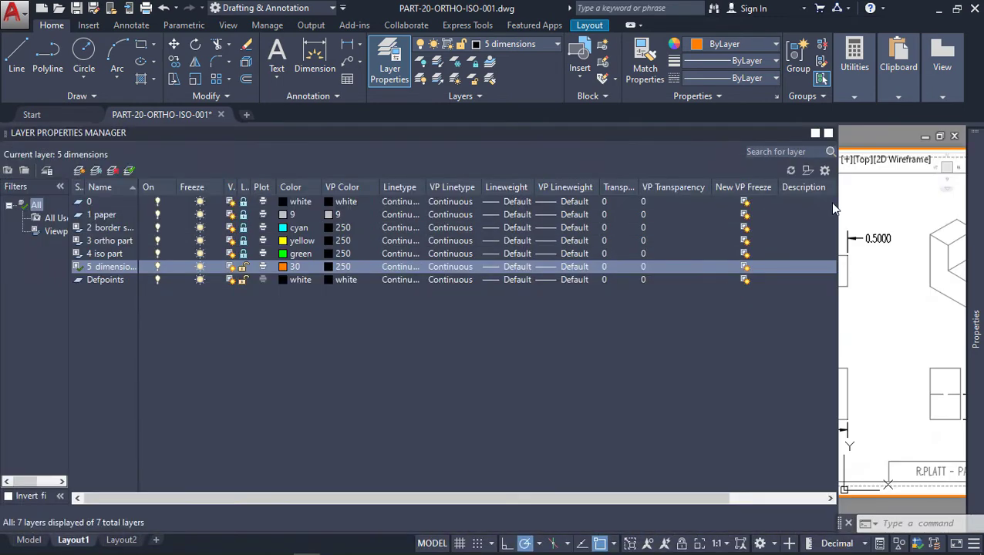
click(815, 134)
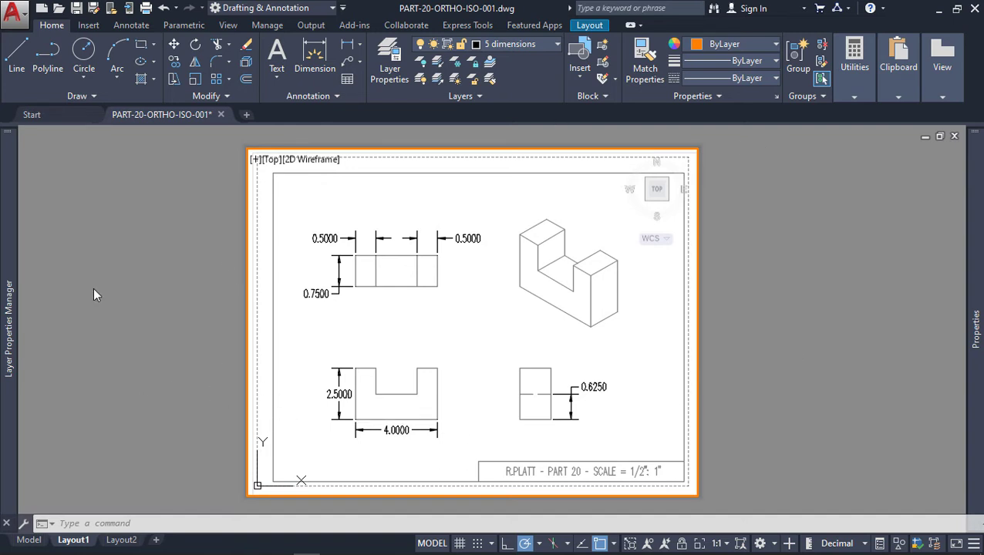
Start plotting Layout1 and set its plot style table to monochrome.ctb
right_click(74, 540)
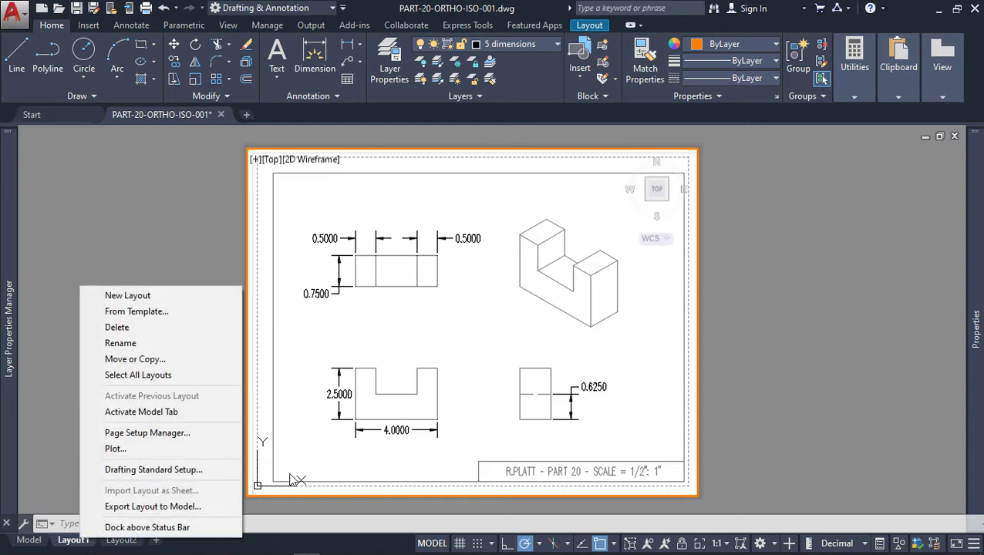
click(130, 449)
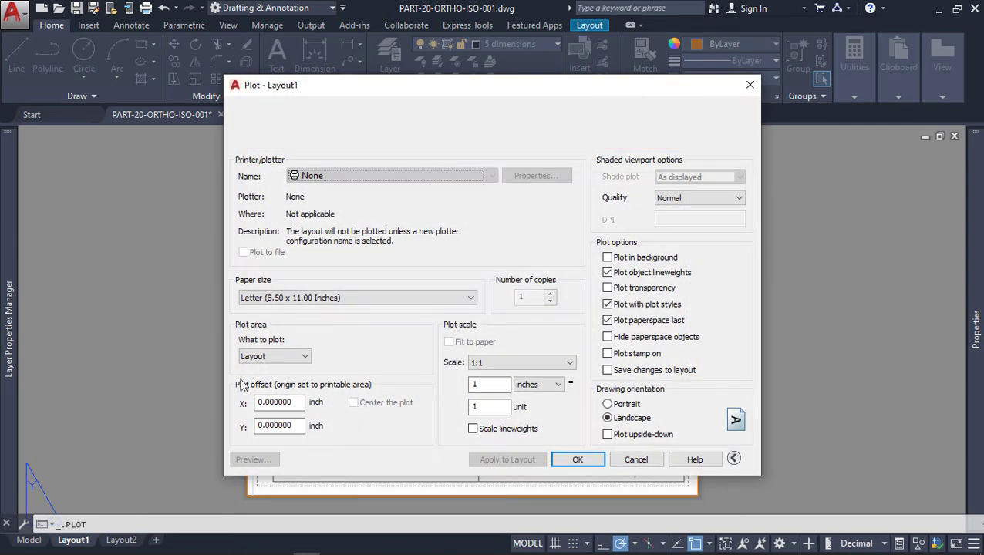
click(634, 137)
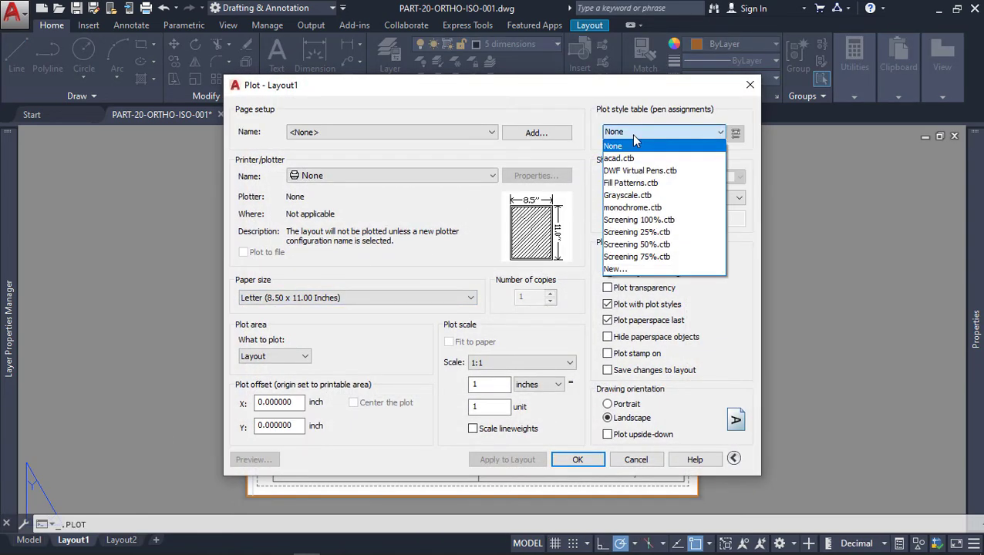
click(643, 209)
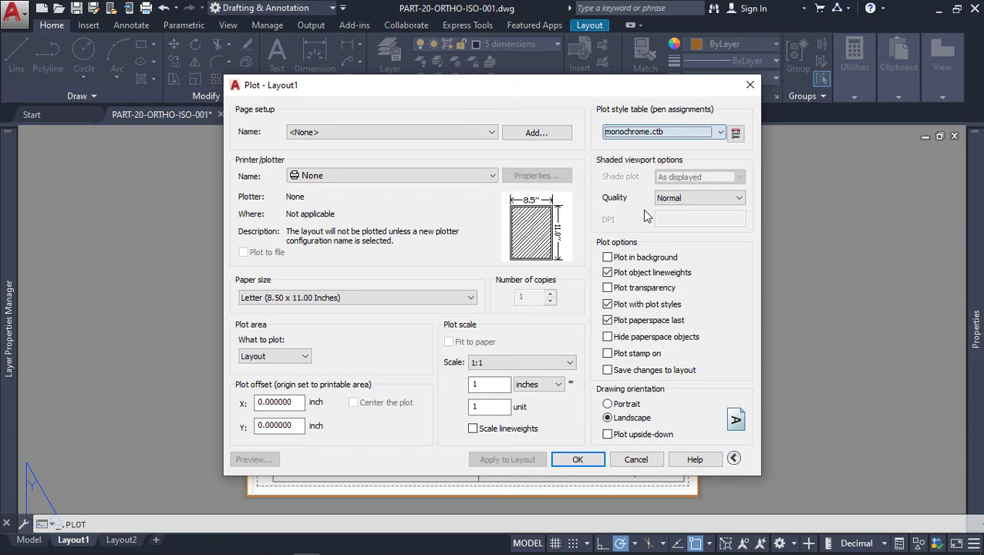
Plot the layout to the Adobe PDF printer, saving it as "PART-20-ORTHO-ISO-001 Layout1 (1).pdf" in the ORTHO ISO PARTS folder
click(384, 177)
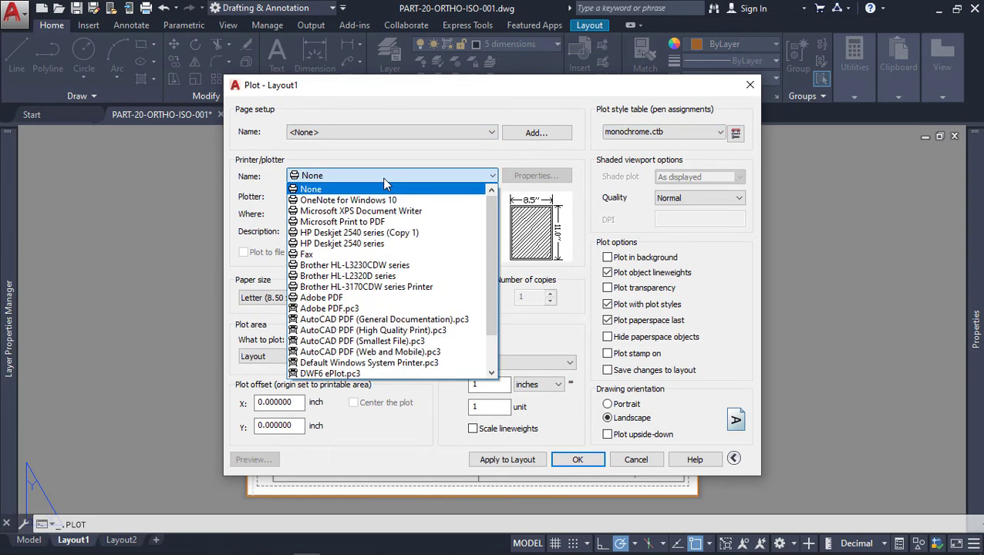
click(347, 298)
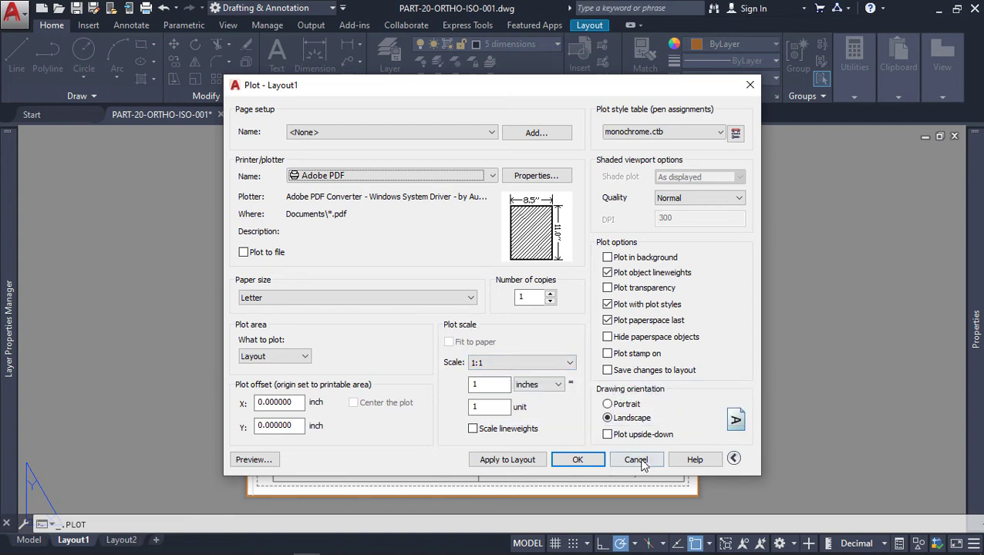
click(575, 461)
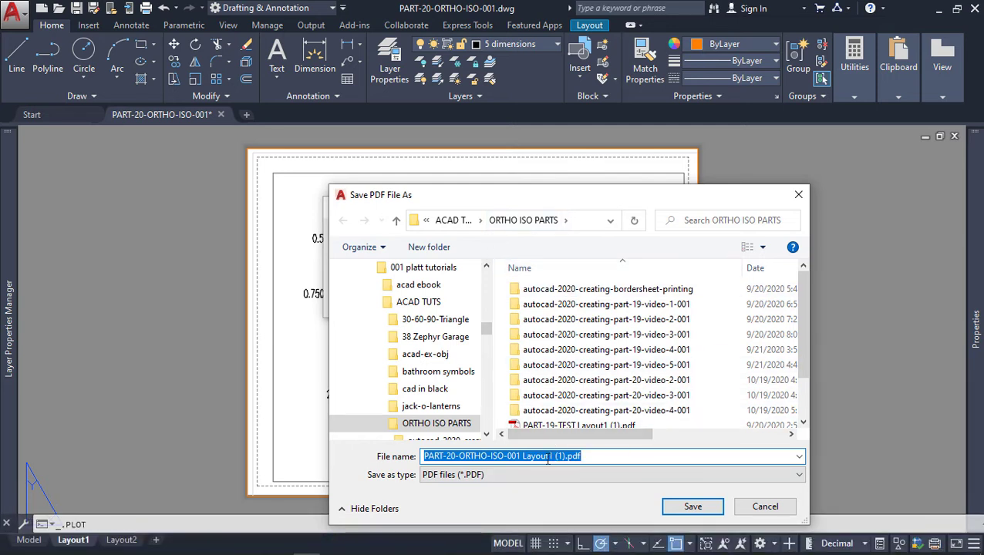
click(715, 509)
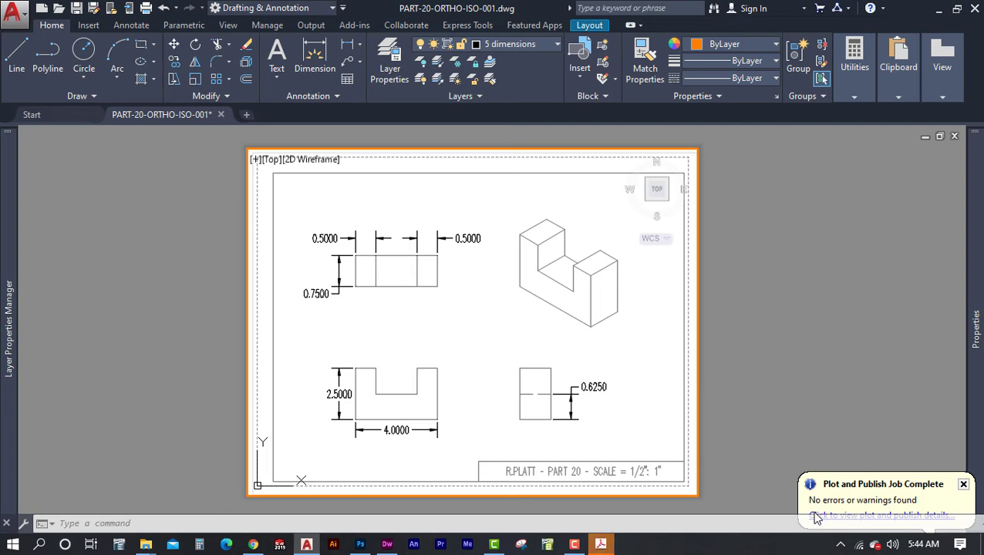
Check the plot and publish details of the completed job for errors and warnings, and close the report
click(816, 516)
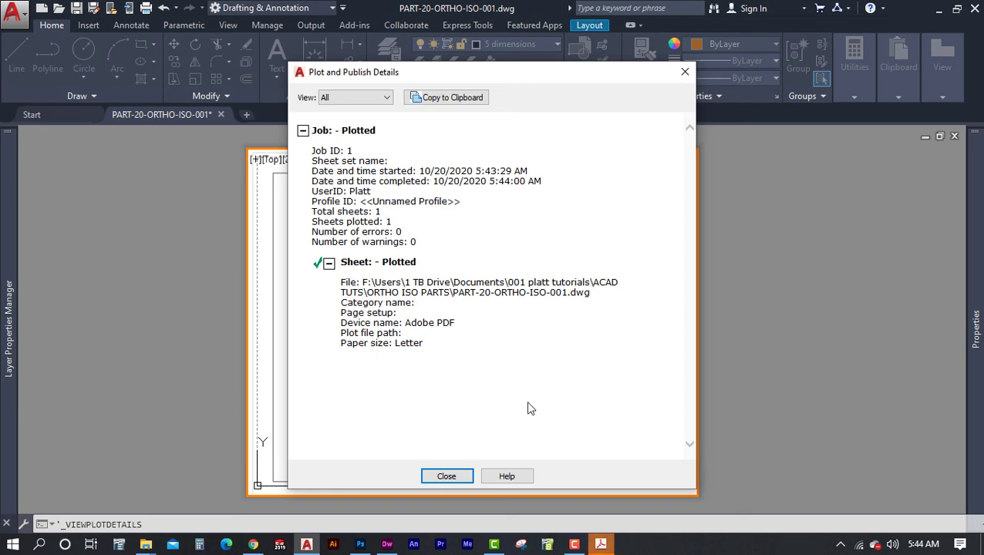
click(448, 475)
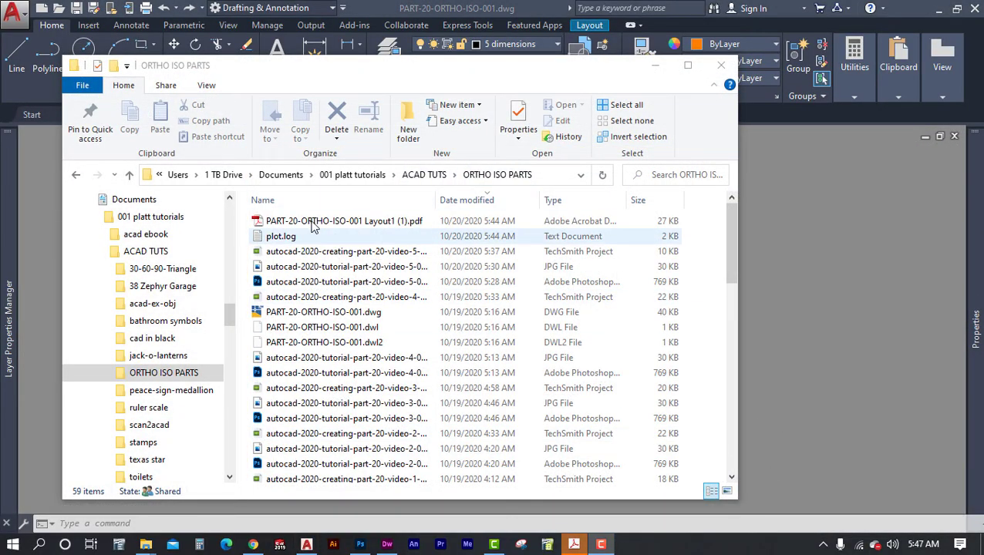
Open "PART-20-ORTHO-ISO-001 Layout1 (1).pdf" from the ORTHO ISO PARTS folder in Adobe Acrobat Pro and fit the full page in view
click(358, 222)
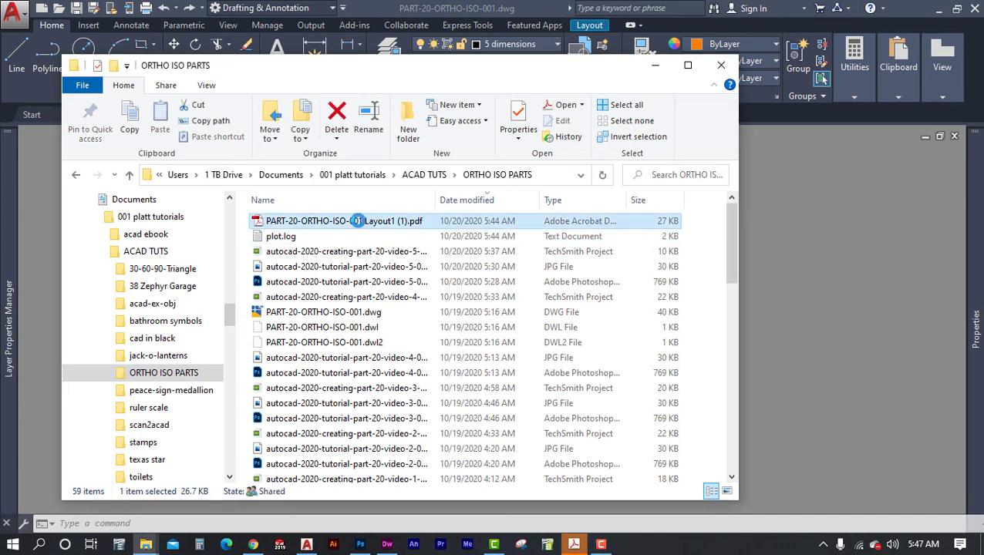
double_click(358, 222)
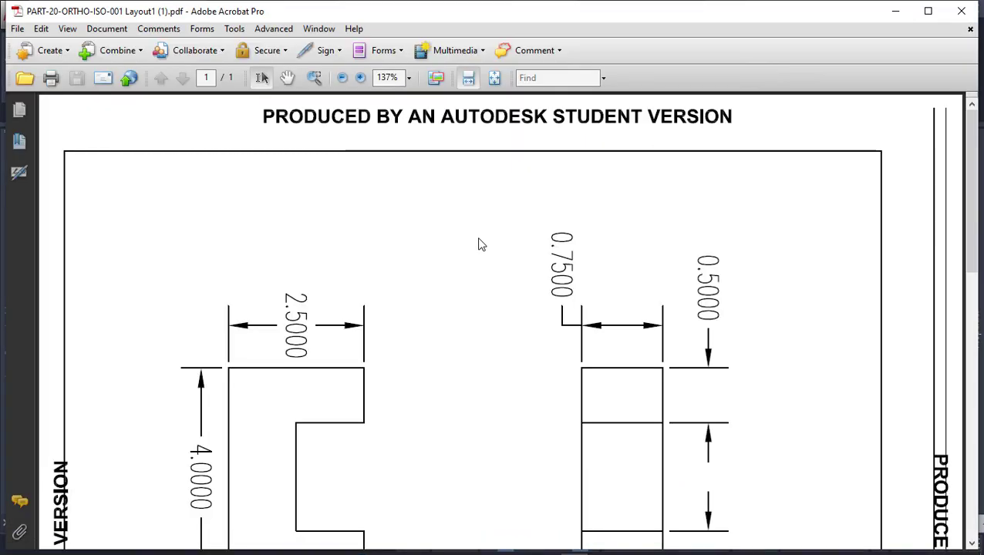
click(494, 79)
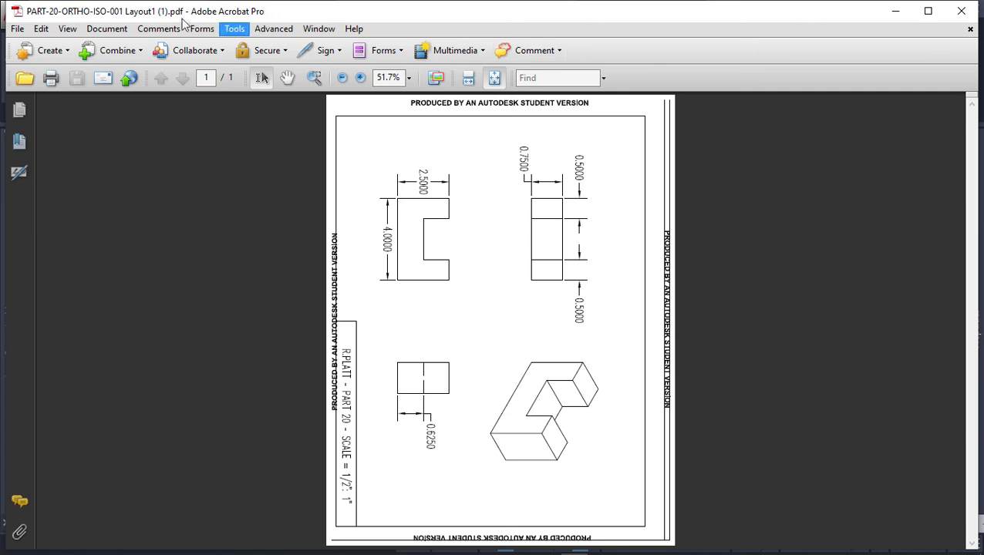
Rotate the PDF page view counterclockwise so the drawing reads in landscape
click(68, 30)
mouse_move(104, 98)
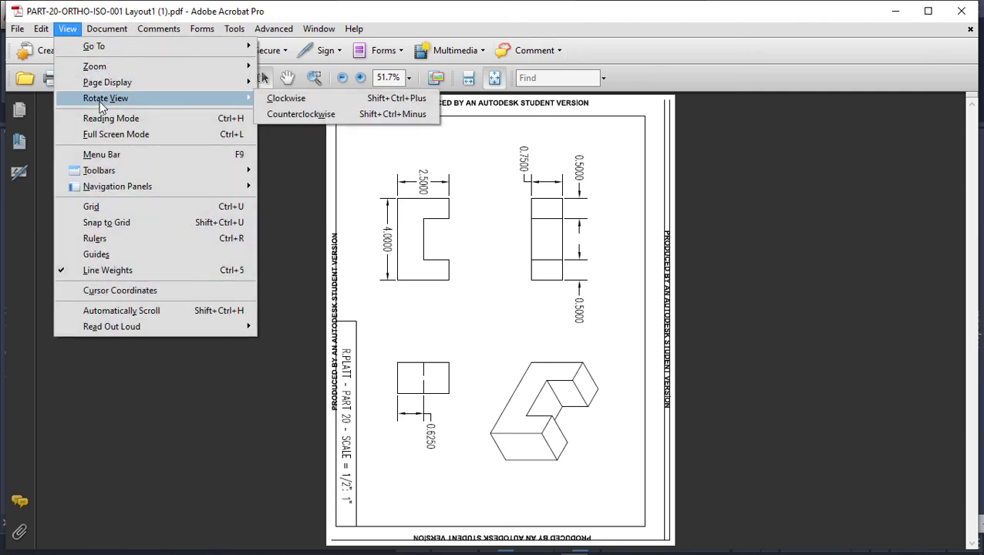
click(301, 115)
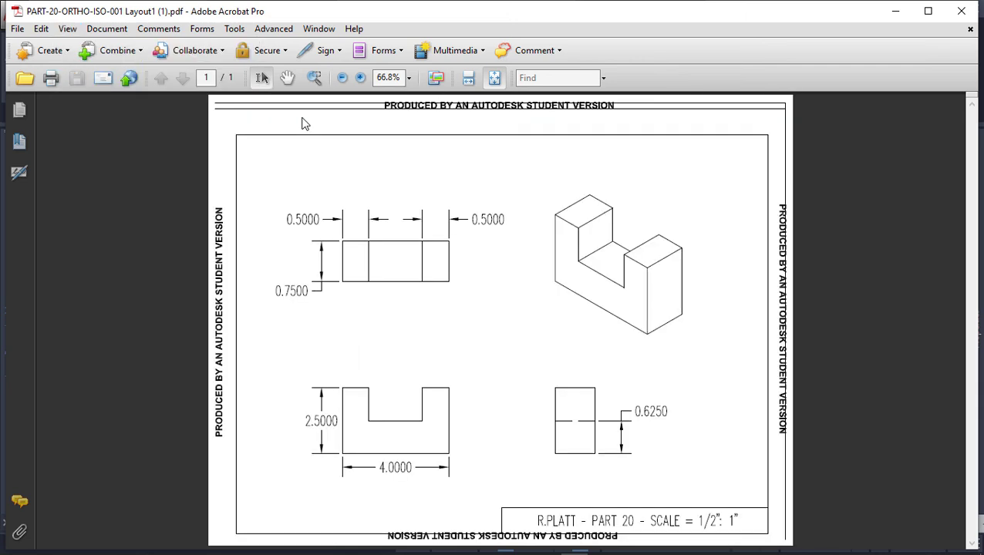